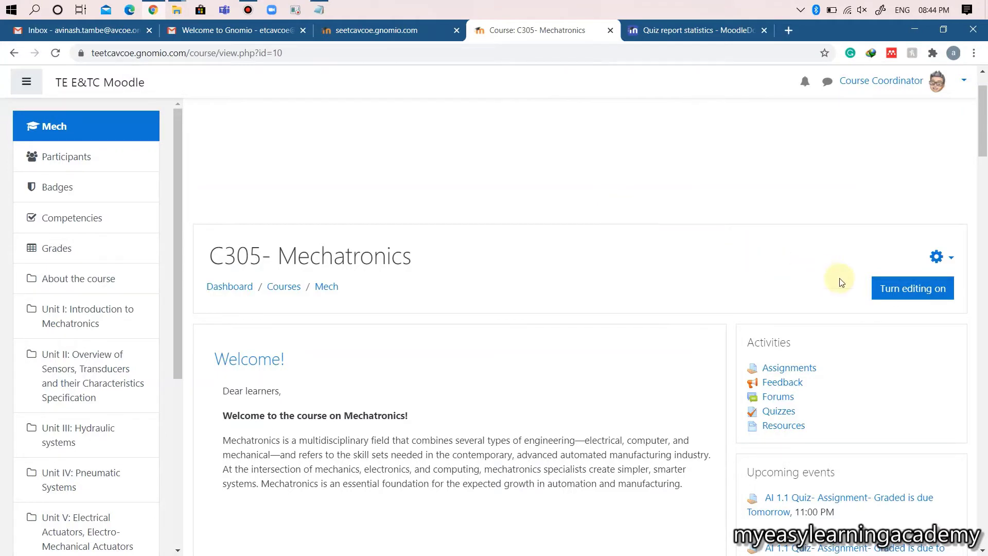
- Turn editing on and add a new Assignment activity to Unit I: Introduction to Mechatronics
click(902, 289)
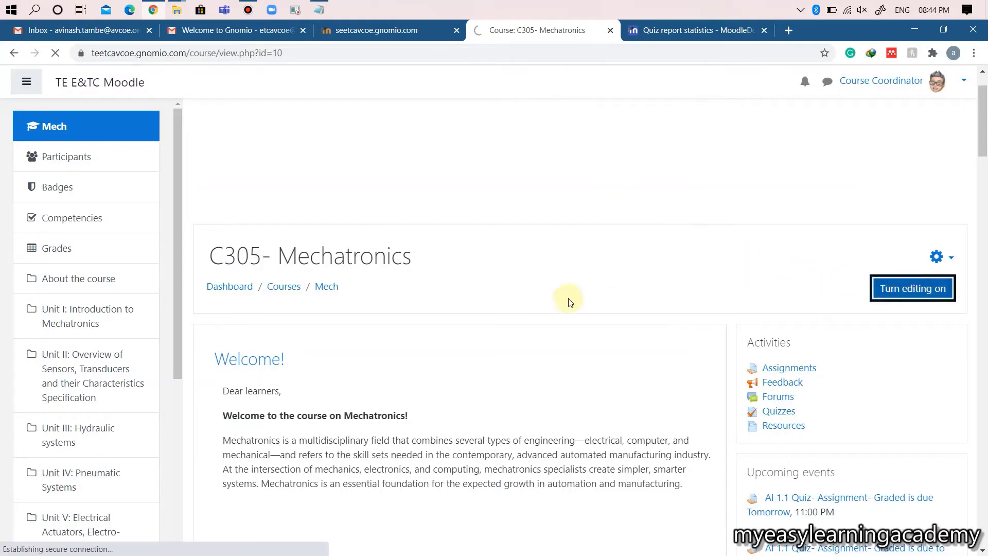
scroll(533, 307, down, 1)
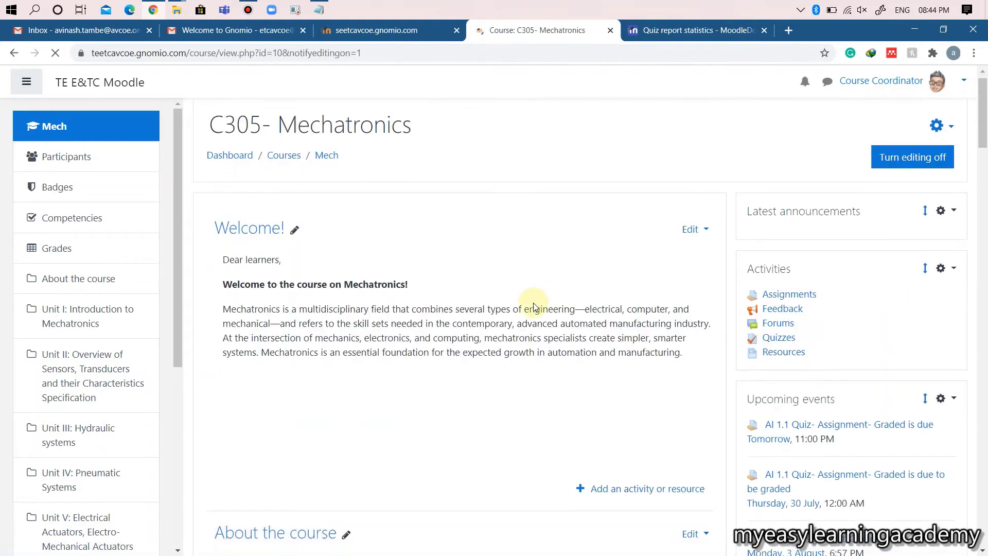
scroll(533, 307, down, 1)
scroll(533, 307, down, 4)
scroll(533, 307, down, 2)
scroll(533, 306, down, 2)
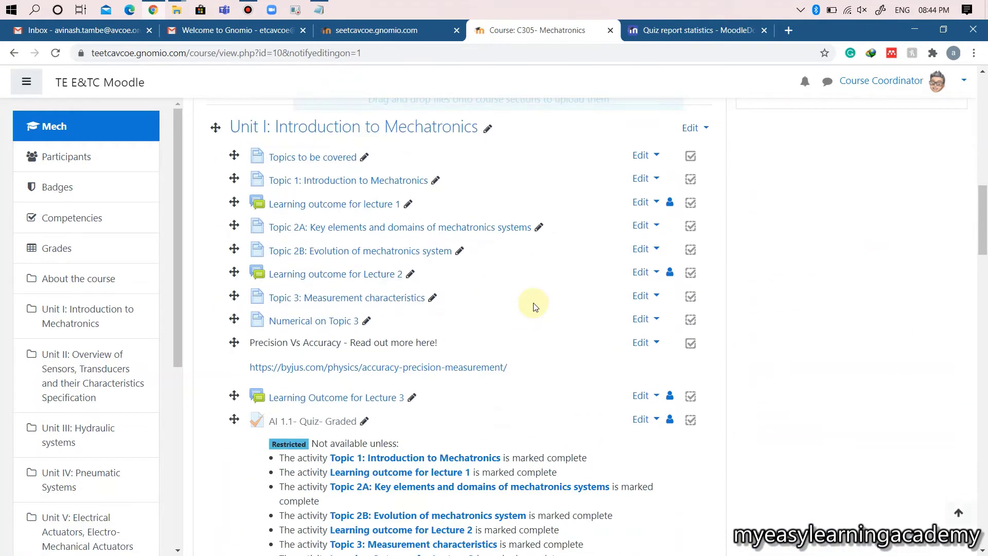
scroll(533, 307, down, 1)
scroll(533, 307, down, 3)
scroll(533, 307, down, 3)
scroll(533, 304, down, 1)
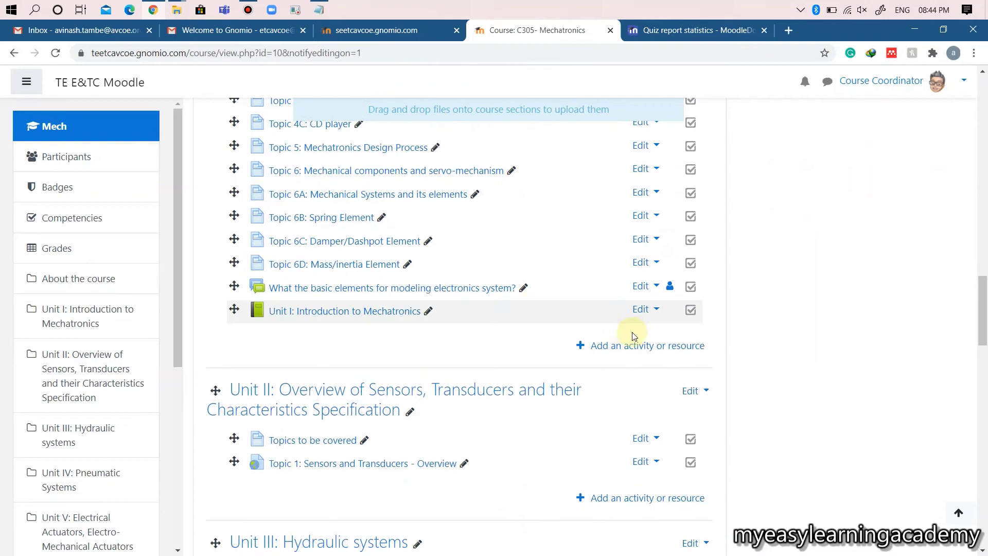
click(639, 347)
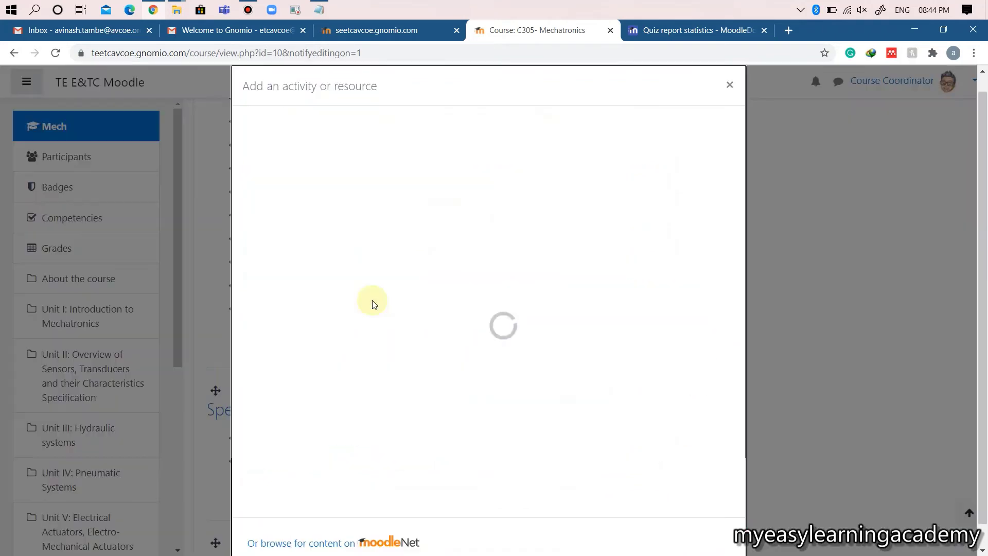
click(298, 235)
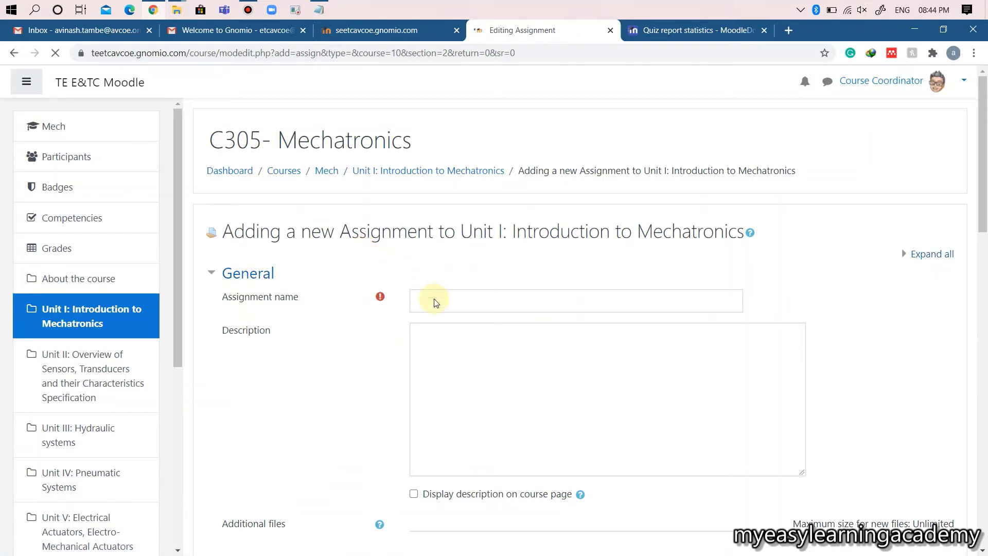
- Name it 'Assignment for Quiz 1 Weaker students' and paste the five numbered measurement questions as its description
click(435, 299)
text(A)
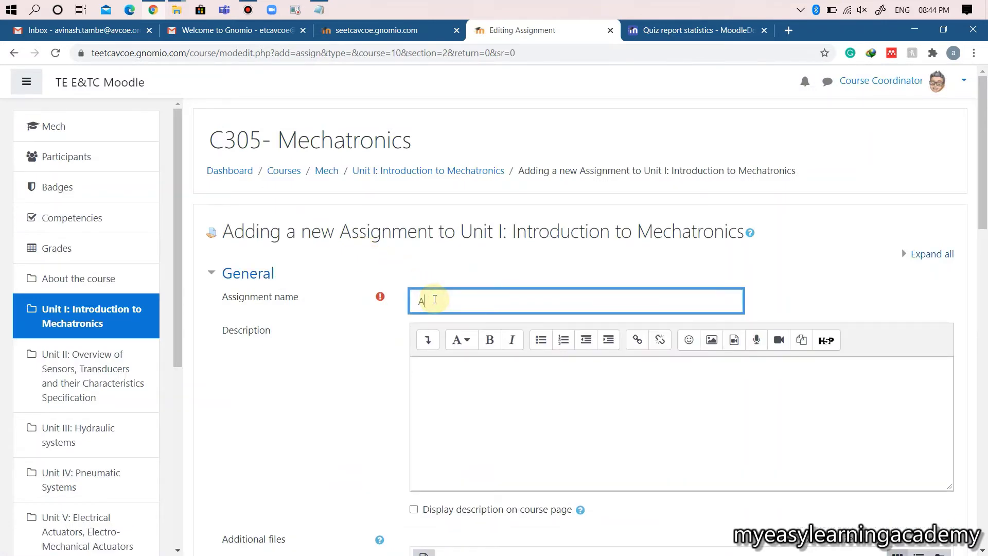
text(ssi)
text(ignment)
text( for Quiz )
text(1 Wea)
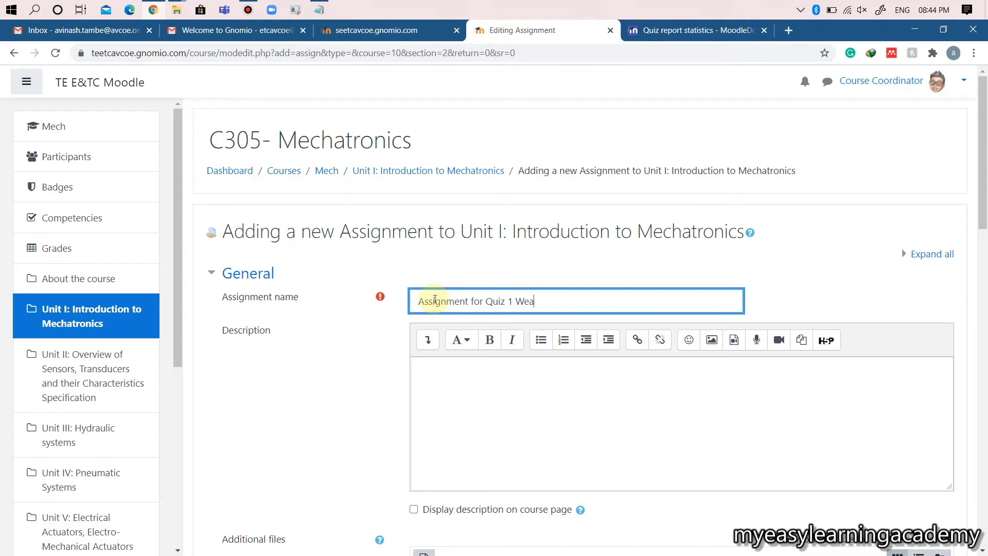
text(ker stu)
text(dents)
click(457, 389)
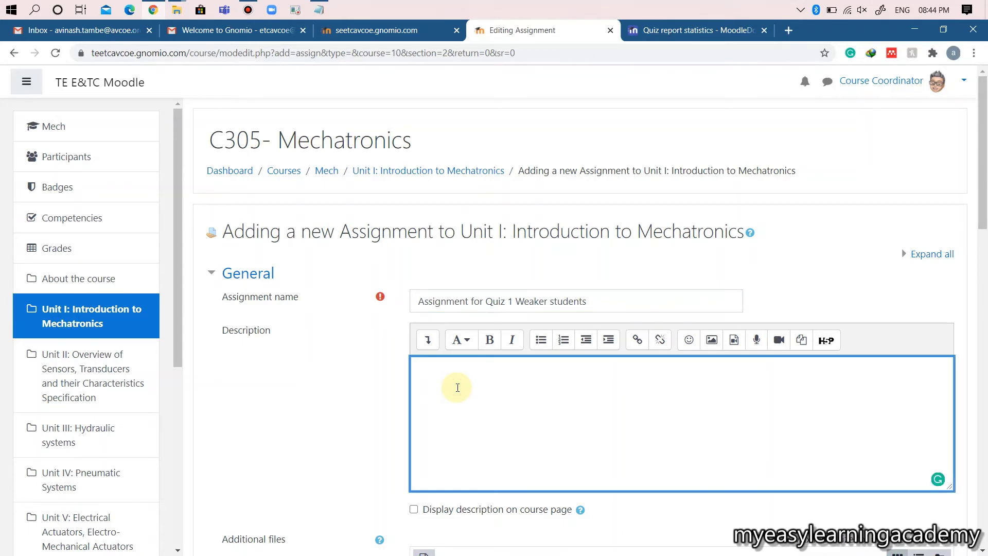
text(1. The output of an LVDT is connected to a 20 A ammeter through an amplifier whose amplification factor is 400. An output of 10mA appears across the terminals of LVDT when the core moves through a distance of 1.6mm. Determine static sensitivity. (Note: The solution must clearly indicate given input and output, the definition of static sensitivity, calculated static sensitivity with an appropriate unit) - 2 Marks 2. A spring transducer deflects by 0.06 mm when the force of 10kN is applied. Determine static sensitivity. (Note: The solution must clearly indicate given input and output, the definition of static sensitivity, calculated static sensitivity with an appropriate unit) - 2 Marks 3. An ammeter was used to measure current over the range 10-50 mA current in a system. Determine the span of the ammeter. (Note: The solution must clearly indicate definition of range and span, calculated span with an appropriate unit) - 2 Marks 4. A thermometer is calibrated from 150°C to 300°C. The accuracy is specified within ± 0.3%. Determine the maximum static error. (Note: The solution must clearly indicate definition of accuracy, calculated static error with an appropriate unit) - 2 Marks 5. A bourdon tube pressure gauge has a static sensitivity of 0.33 bar/Venier division. Determine the pressure required to produce 6 Vernier division changes in the scale. (Note: The solution must clearly indicate definition of static sensitivity, calculated pressure with an appropriate unit) - 2 Marks)
scroll(462, 395, down, 2)
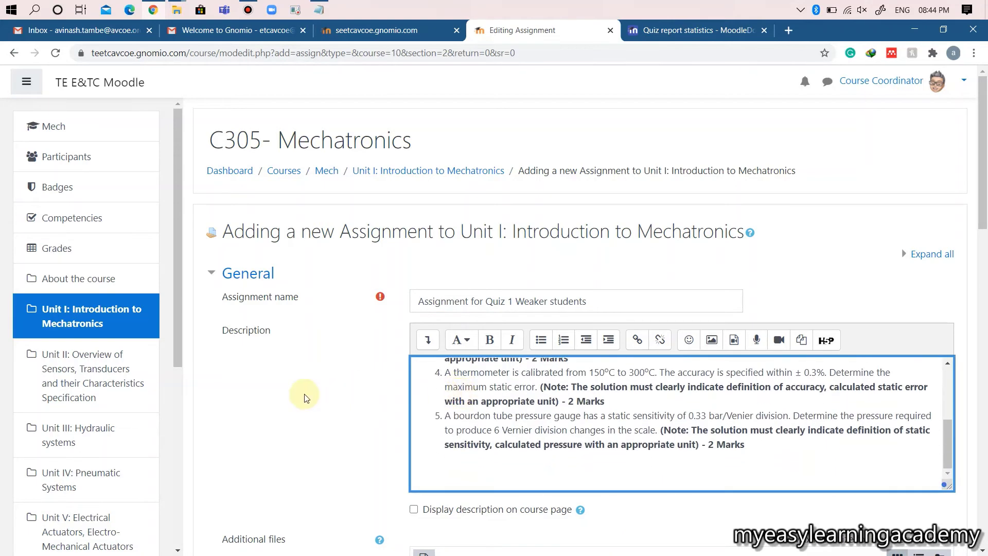
scroll(298, 391, down, 2)
scroll(303, 393, down, 3)
scroll(304, 394, down, 2)
scroll(303, 393, down, 1)
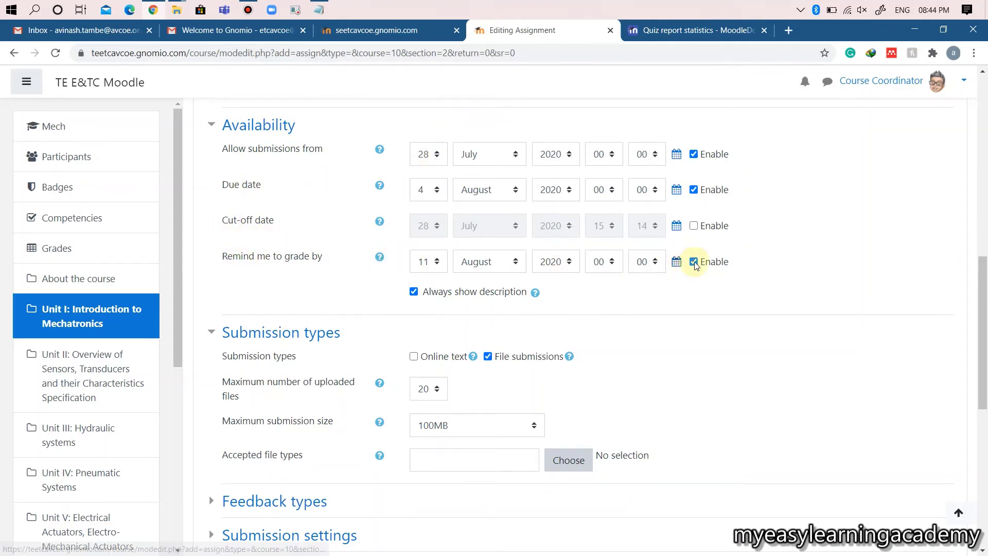
scroll(701, 265, down, 2)
scroll(484, 200, down, 1)
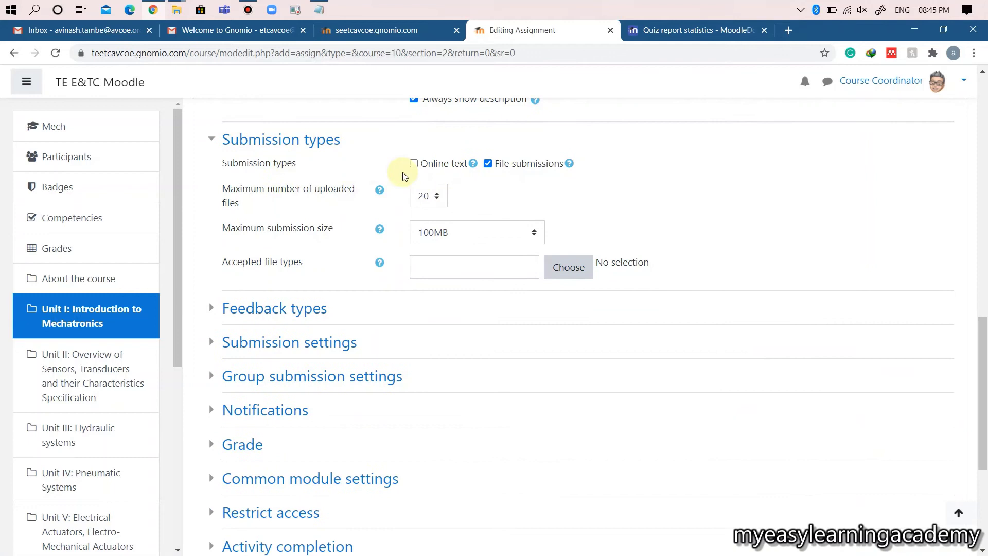
- Allow Online text submissions and add a Group-based access restriction
click(432, 164)
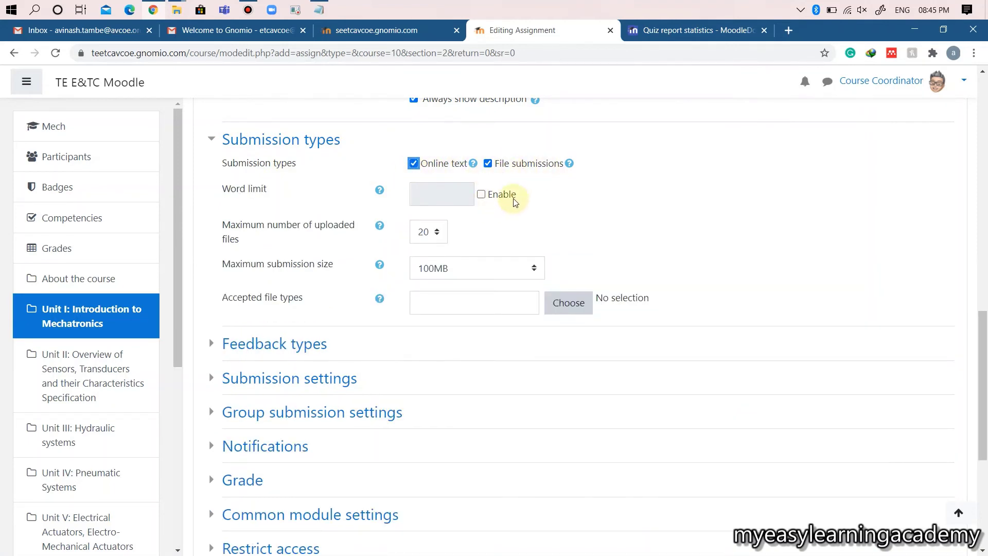
scroll(458, 270, down, 2)
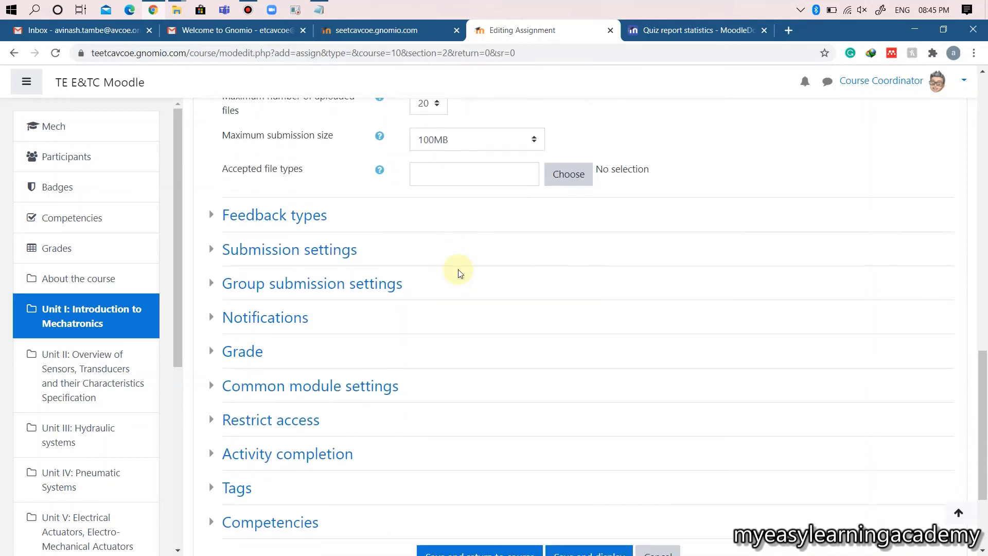
scroll(458, 273, down, 1)
scroll(459, 273, down, 1)
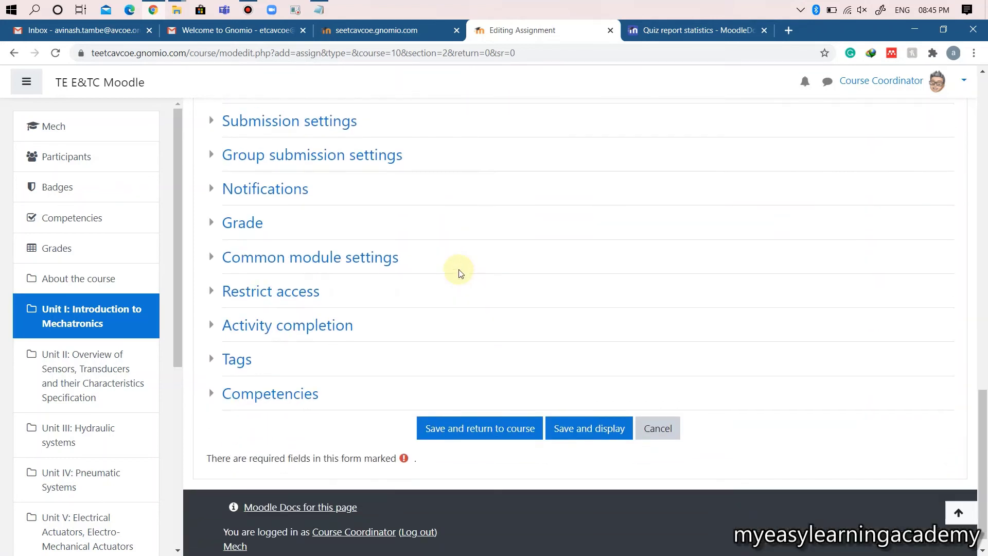
click(280, 292)
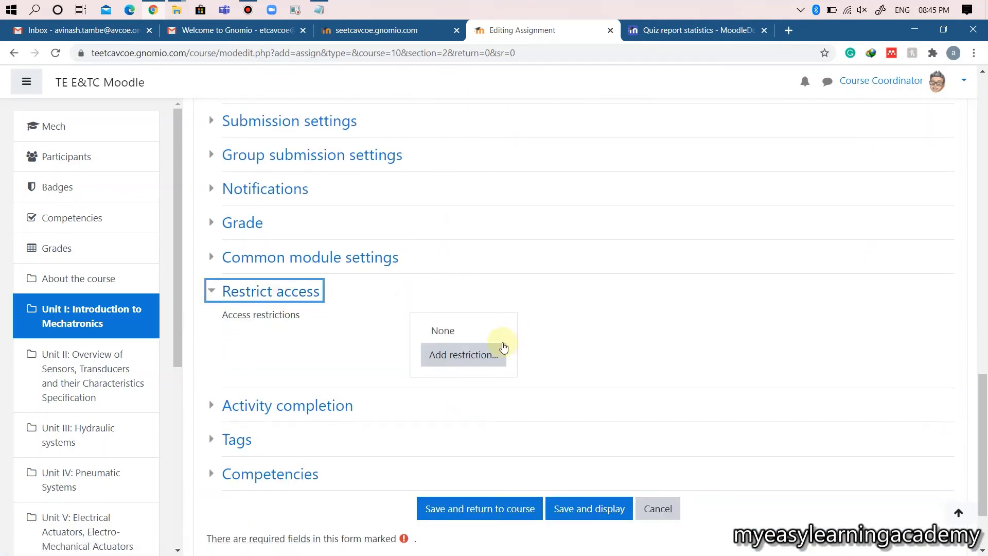
click(484, 353)
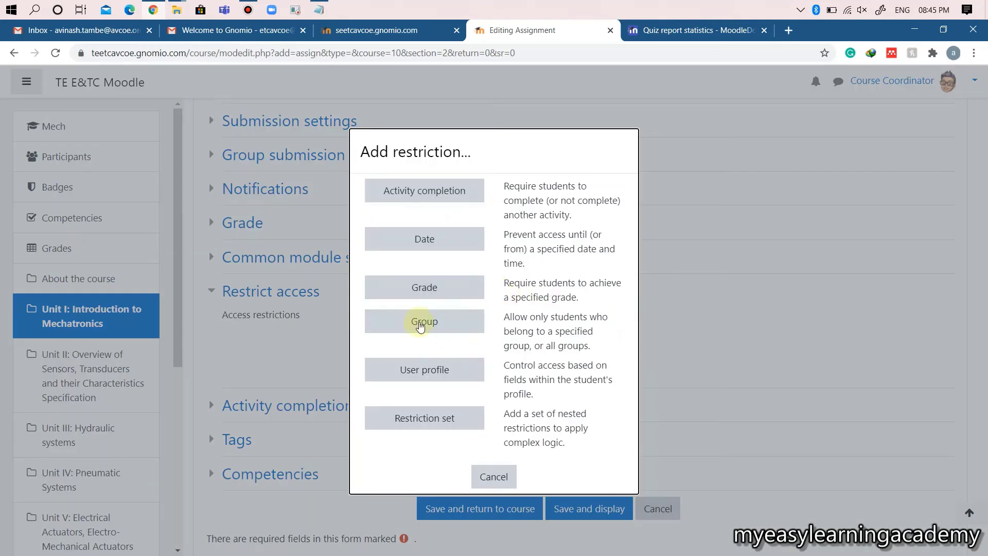
click(417, 323)
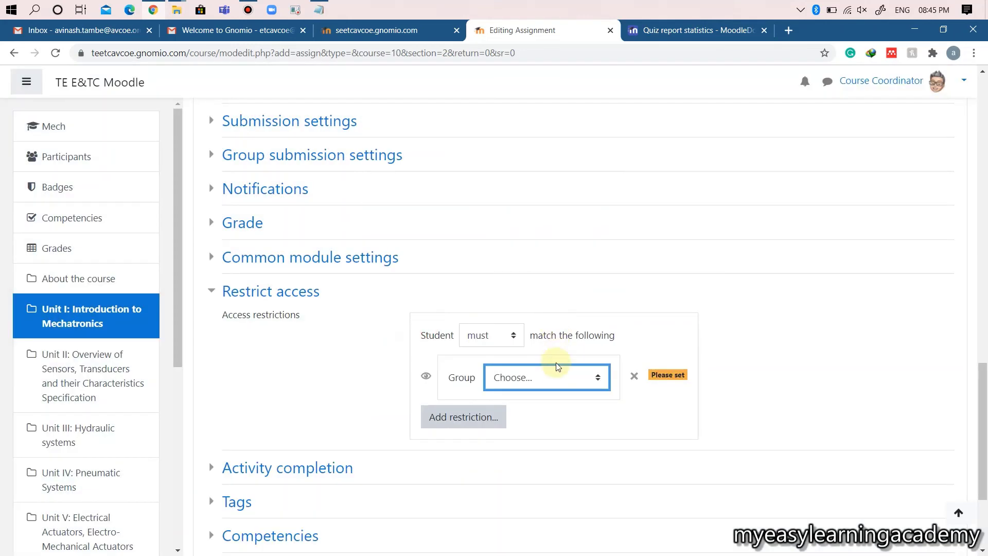
- Restrict access to the Quiz 1 weaker students group and save and display the assignment
click(553, 377)
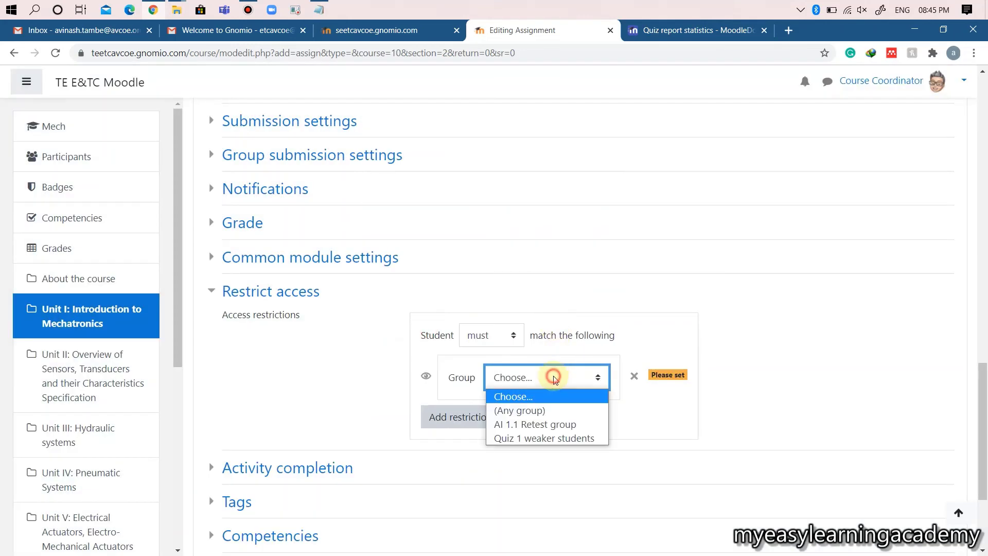
click(563, 437)
scroll(644, 419, down, 2)
click(602, 442)
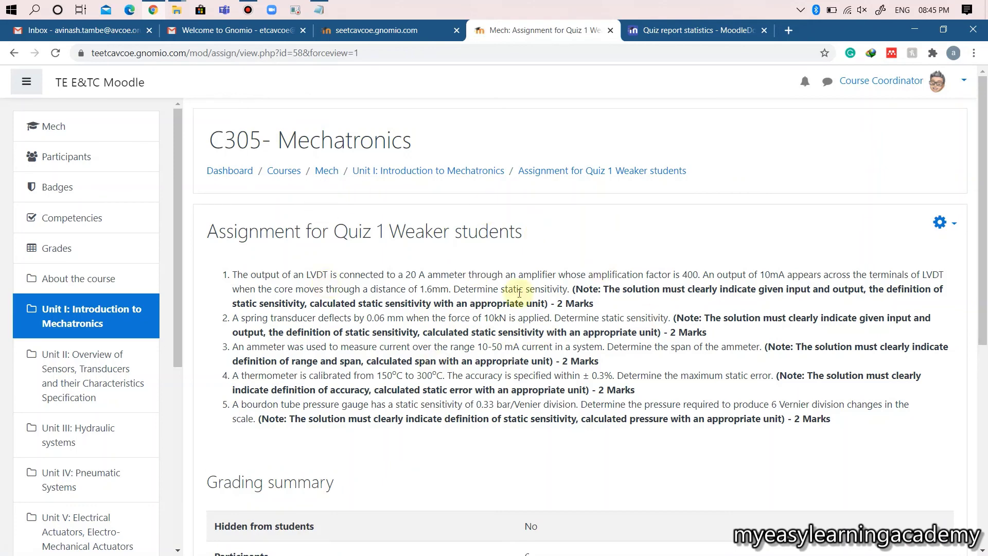
scroll(541, 301, down, 2)
scroll(607, 320, down, 1)
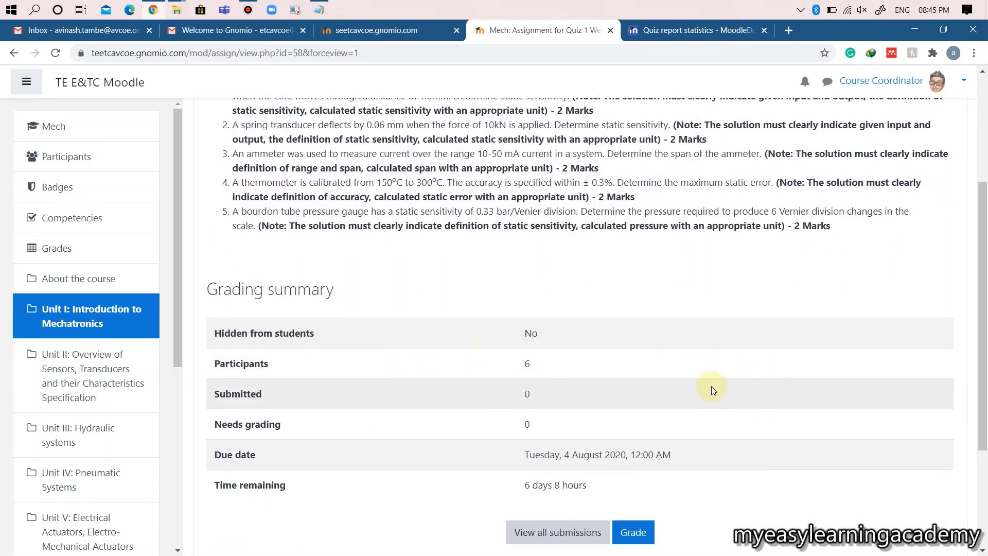
- Return from the assignment page to the Unit I: Introduction to Mechatronics course section
click(128, 307)
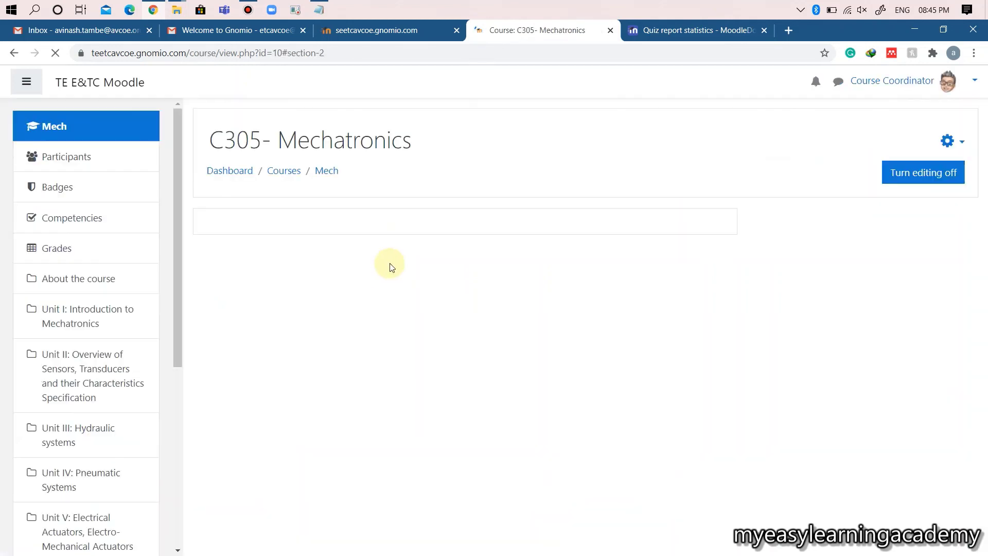